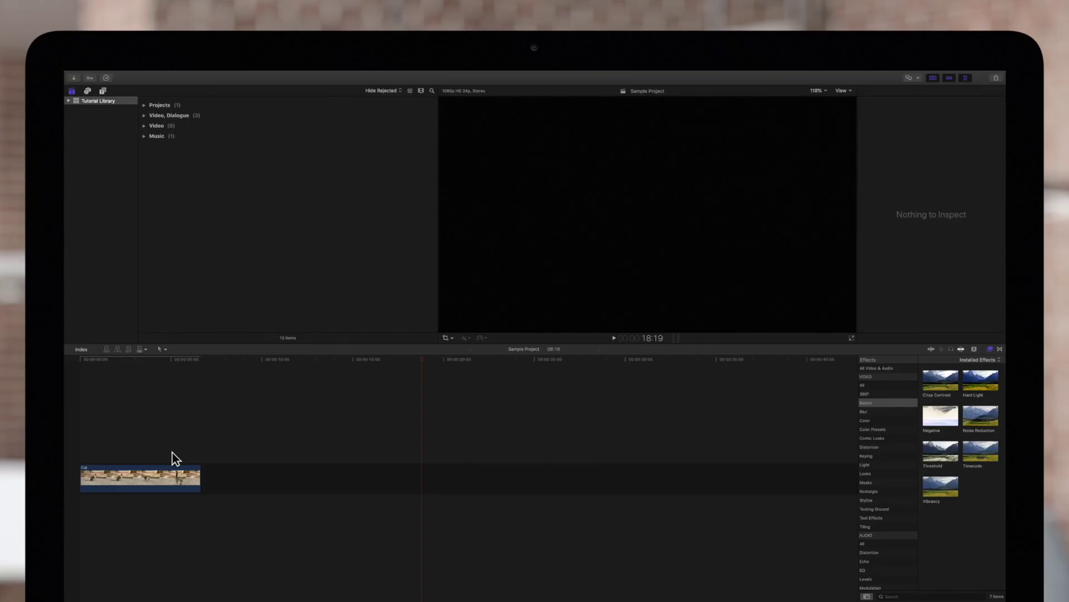
- Select the Cat clip and move the playhead into it so the cat shows in the viewer
click(156, 472)
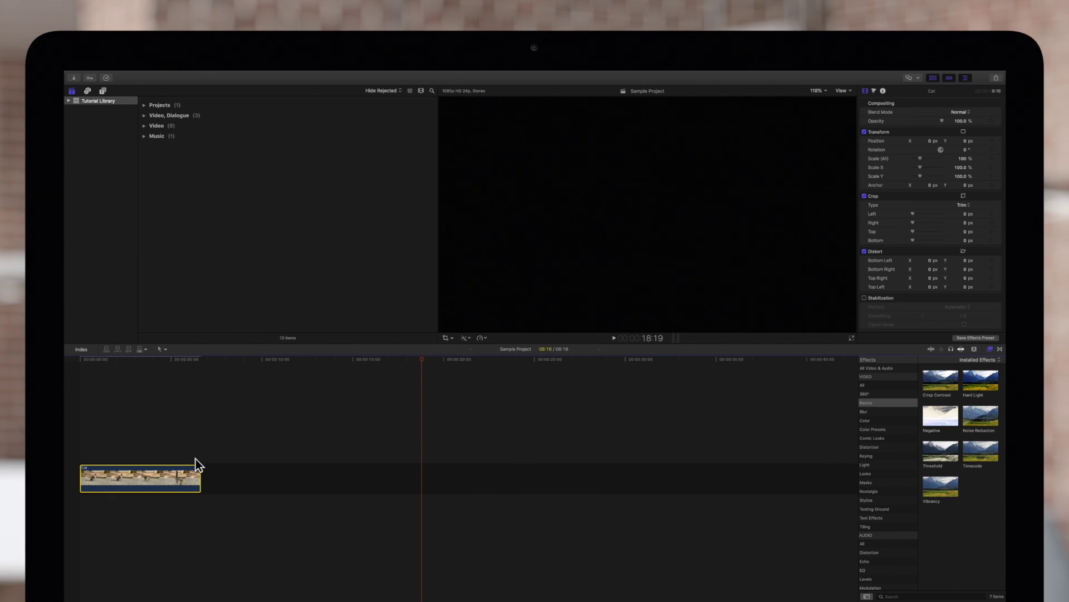
drag(421, 361, 132, 370)
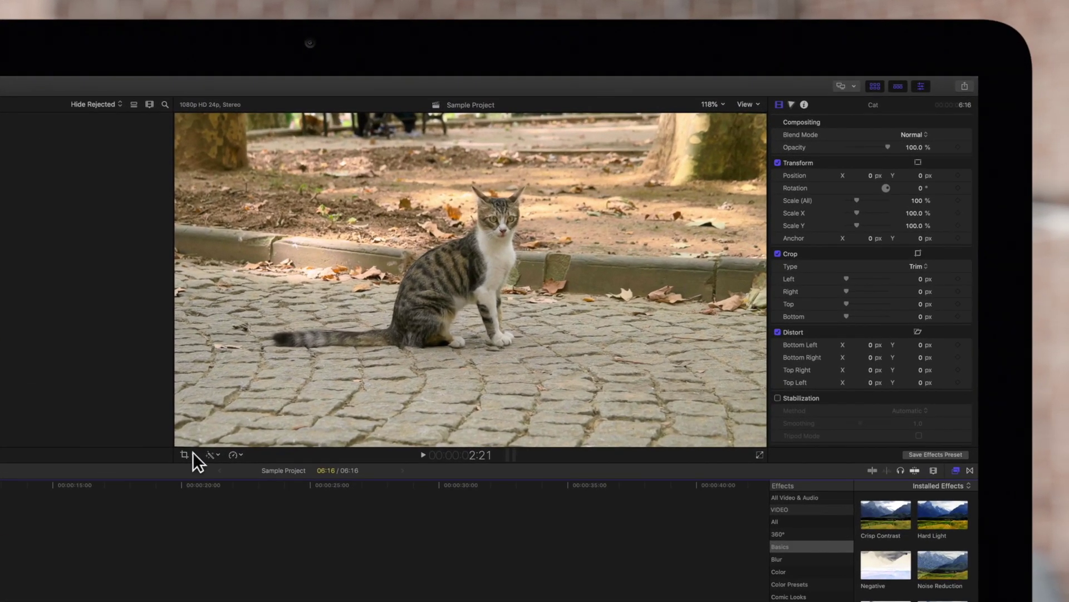
- Turn on the on-screen crop controls over the cat image in Trim mode
click(193, 453)
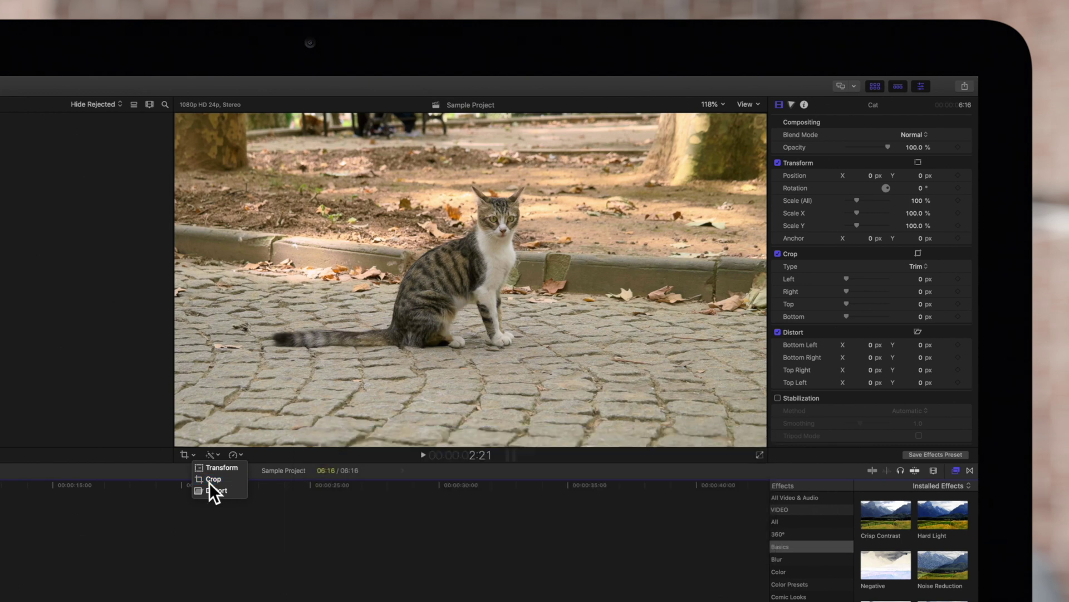
click(208, 482)
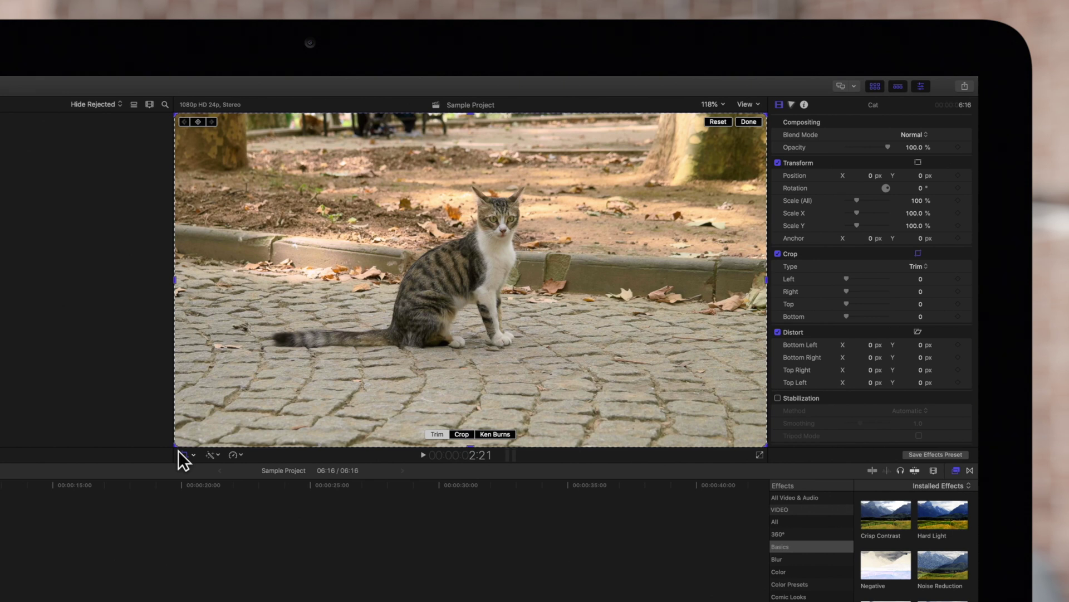
- Trim the cat picture from the bottom-left and top-right corners, reposition the trimmed area, and finish
drag(175, 446, 223, 402)
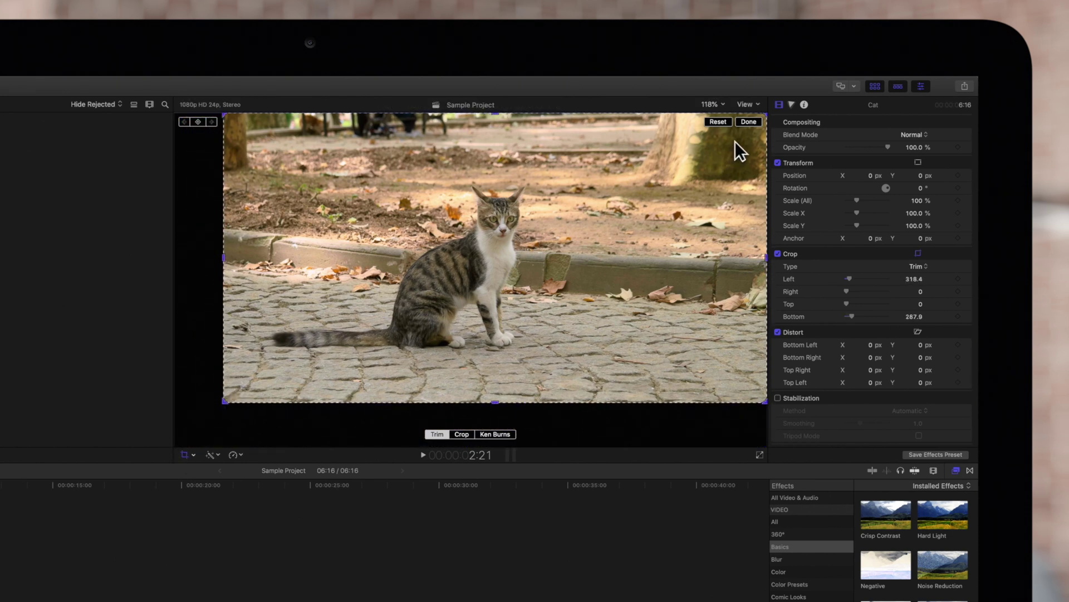
drag(767, 116, 729, 150)
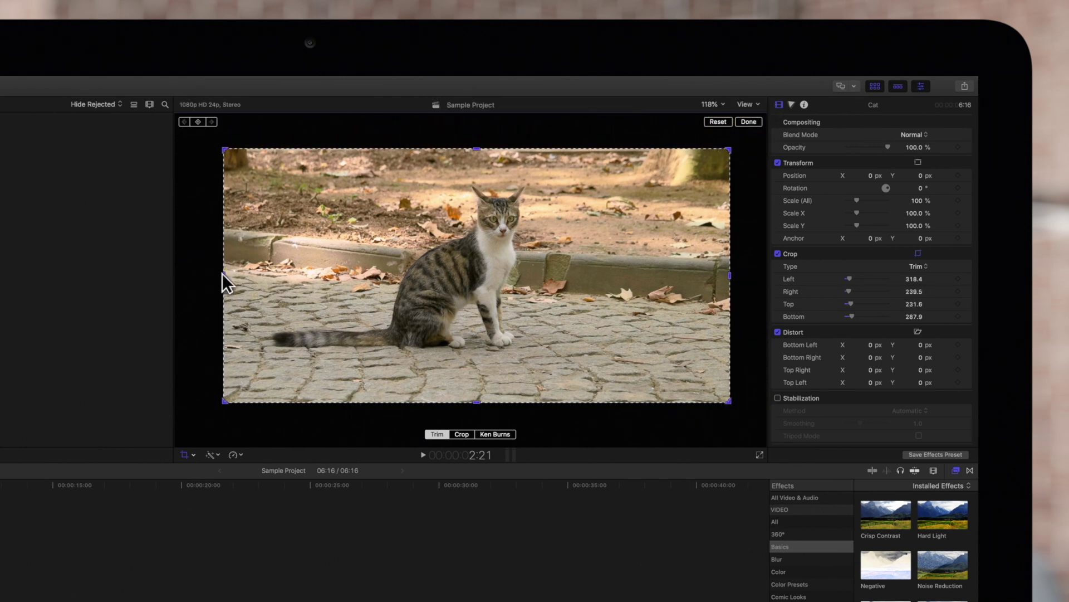
mouse_move(224, 276)
mouse_down()
mouse_move(236, 275)
mouse_move(223, 276)
mouse_up()
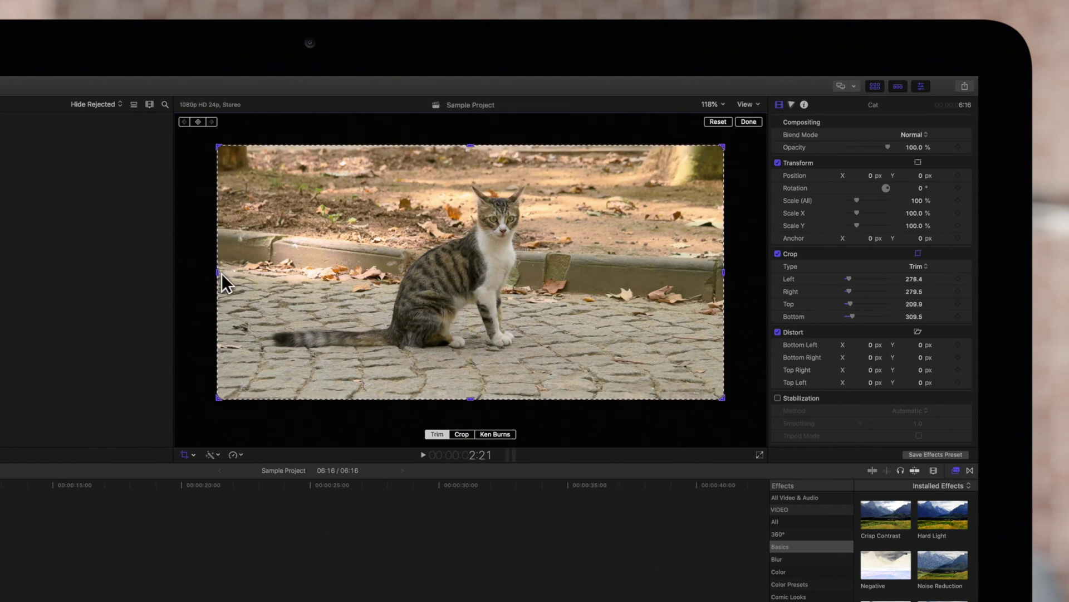
mouse_move(311, 275)
mouse_down()
mouse_move(334, 289)
mouse_move(314, 278)
mouse_up()
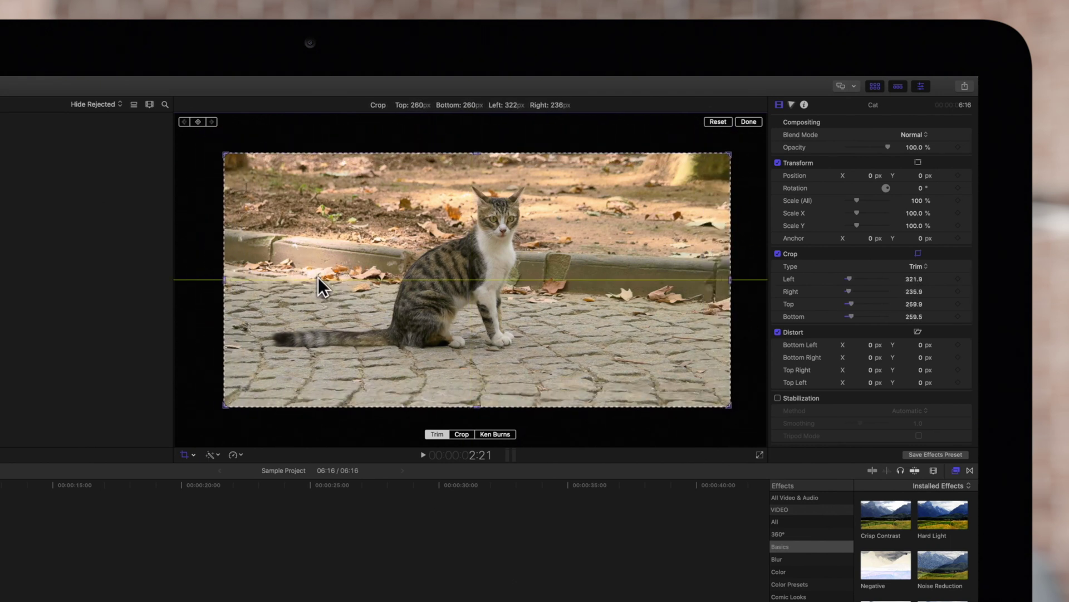
drag(319, 277, 769, 113)
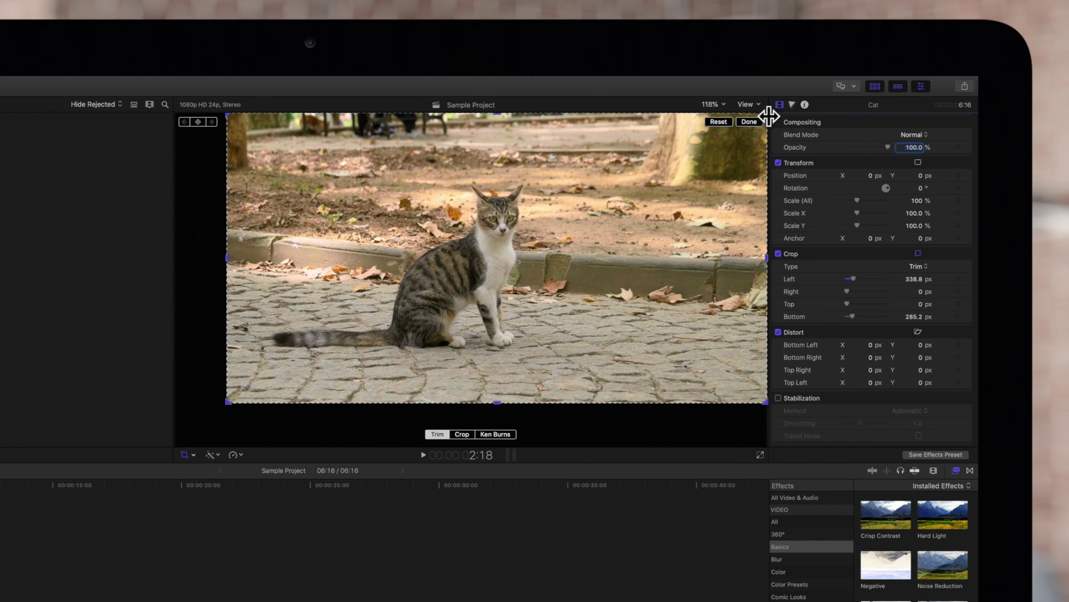
drag(550, 221, 536, 238)
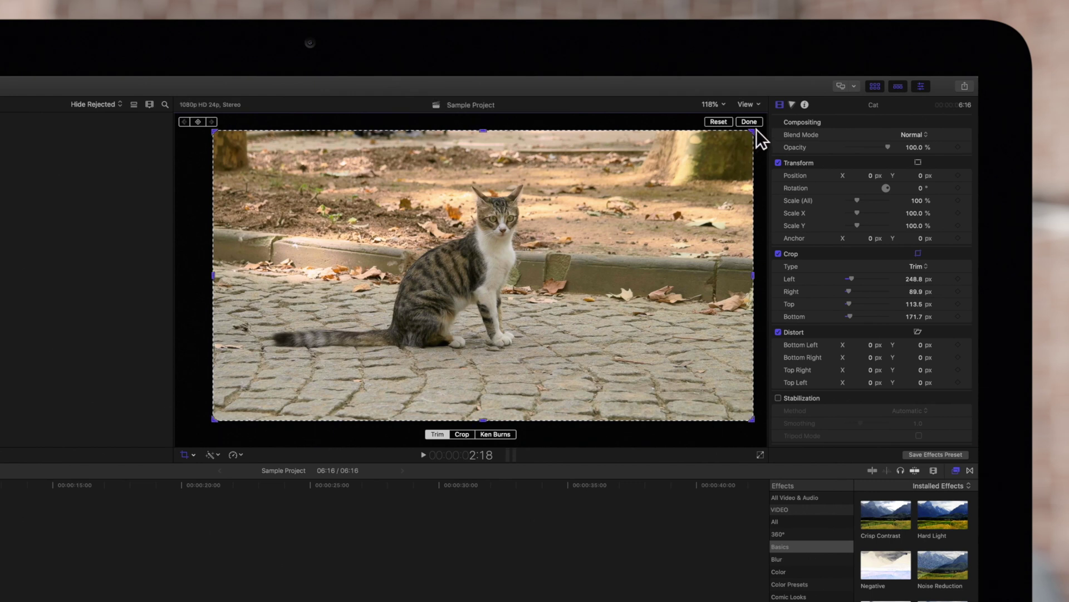
drag(756, 130, 716, 156)
drag(306, 284, 316, 277)
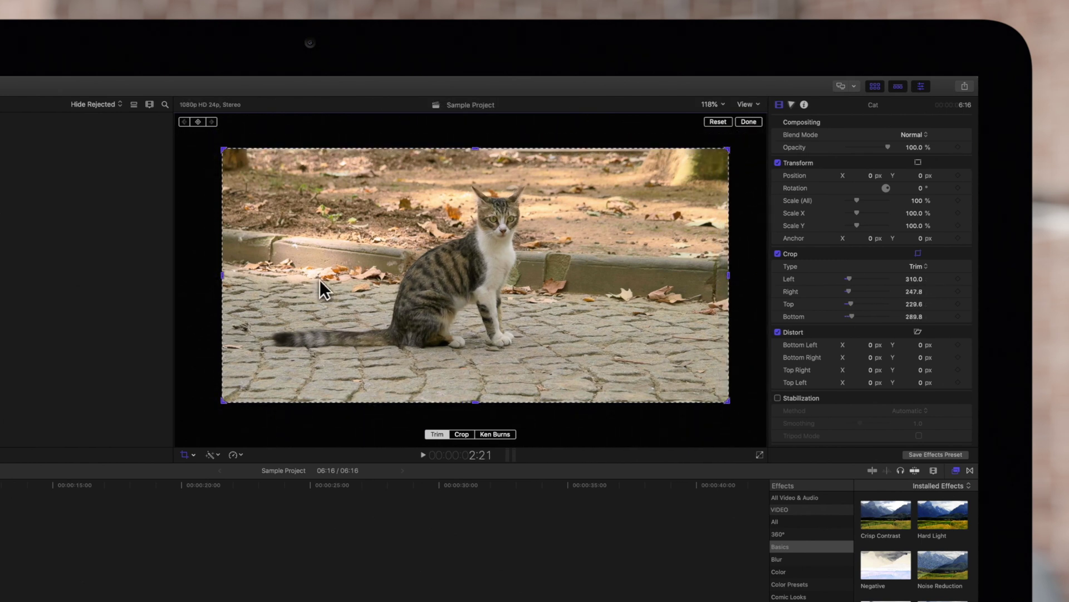
click(750, 124)
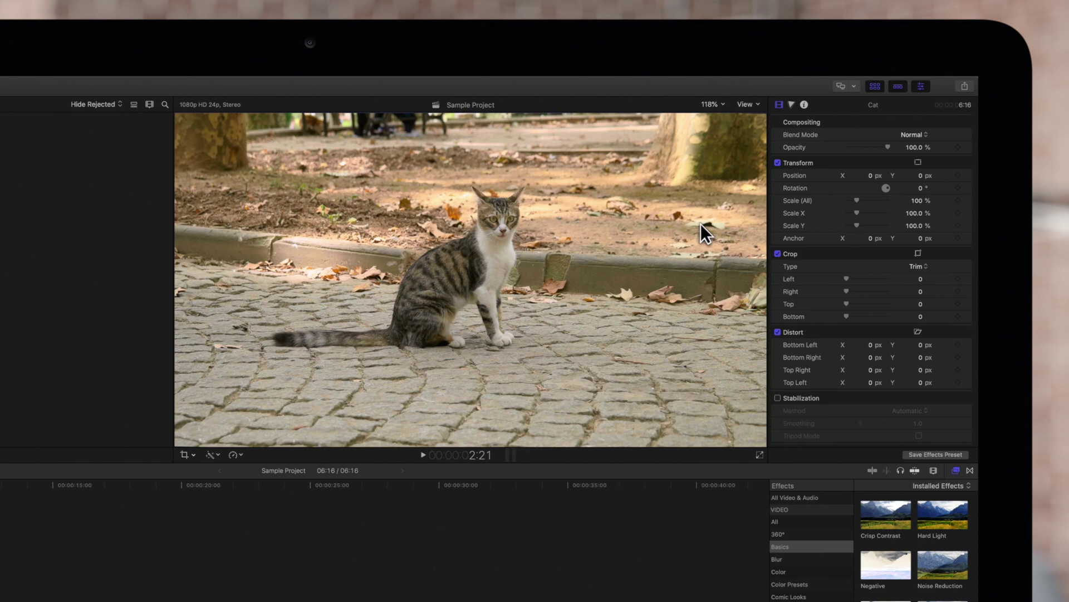
- Re-enable the on-screen crop controls and switch the crop type from Trim to Crop
click(194, 453)
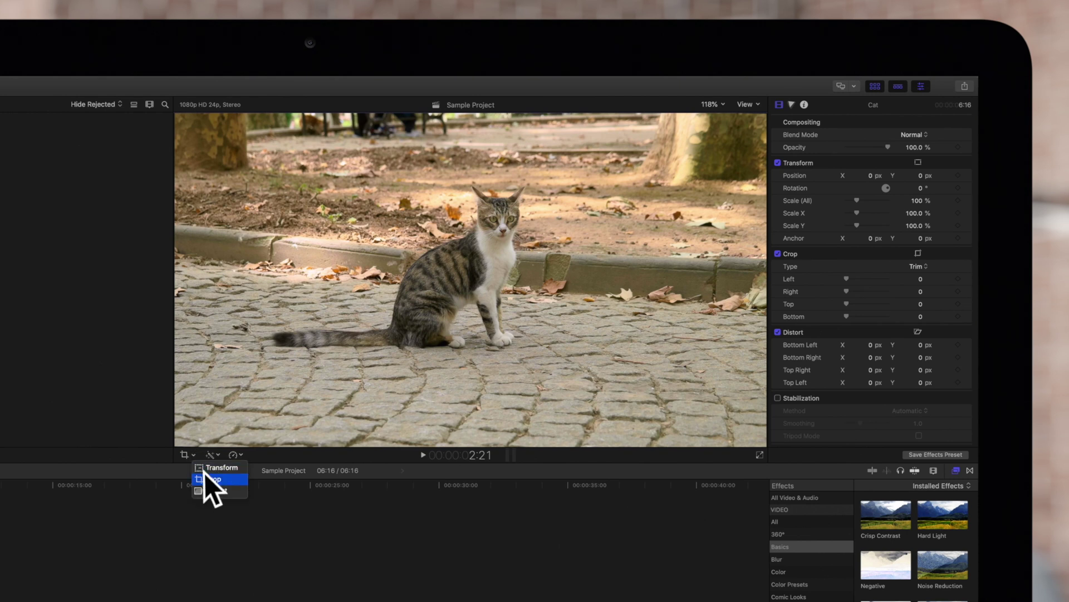
click(209, 478)
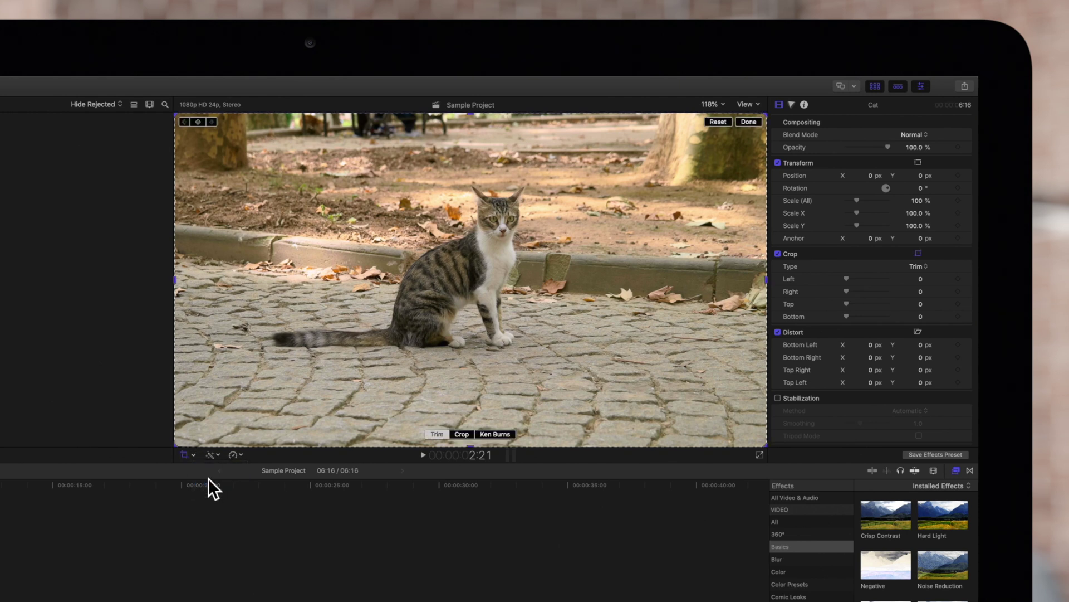
click(457, 435)
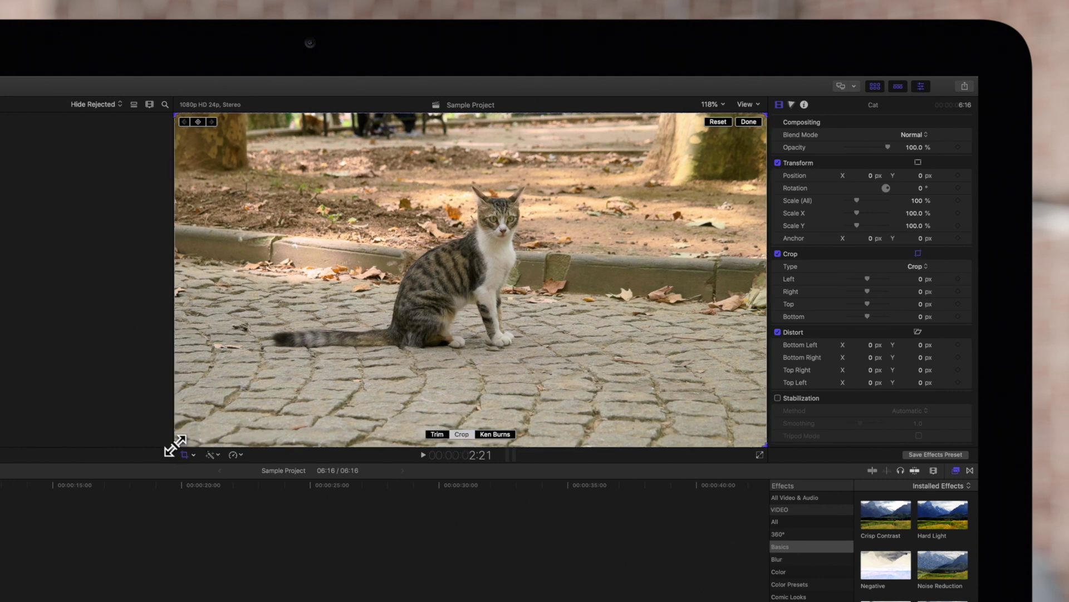
- Crop in from the bottom-left and top-right corners, center the region on the cat, and apply
drag(176, 445, 212, 401)
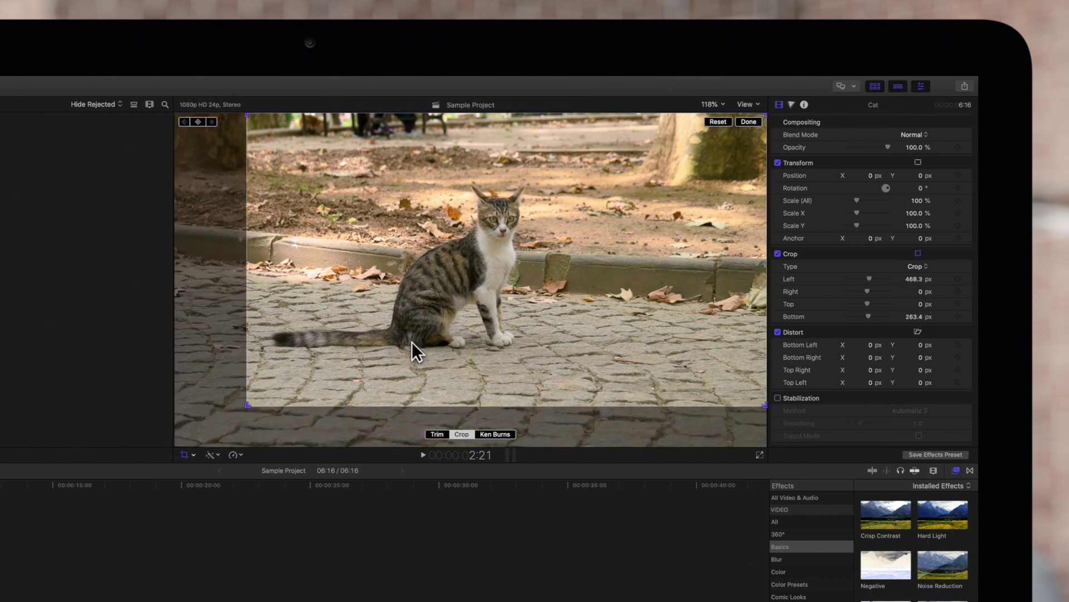
drag(765, 115, 677, 168)
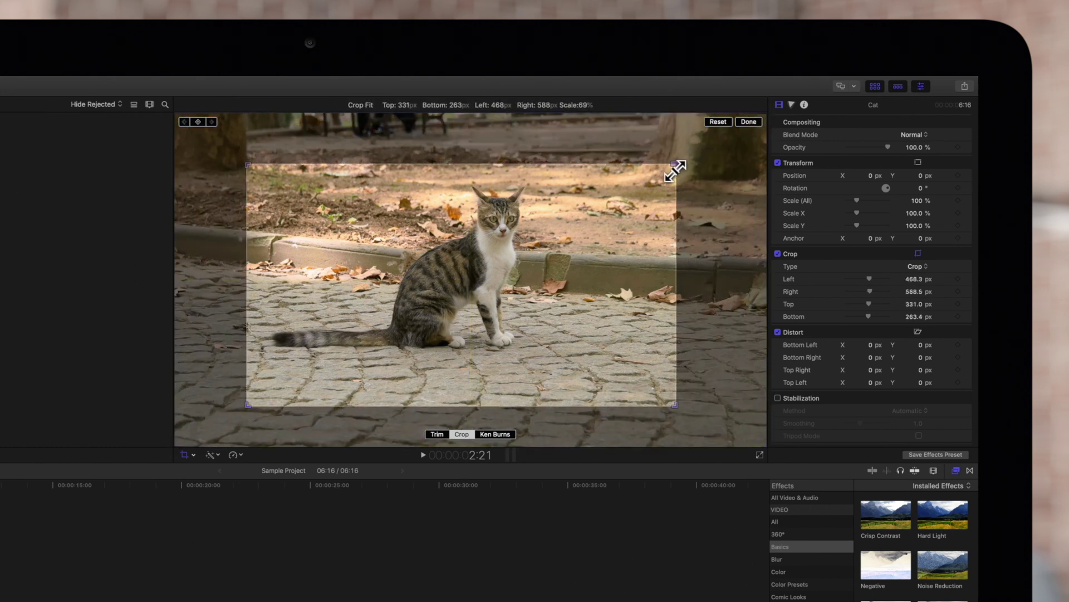
drag(528, 289, 523, 276)
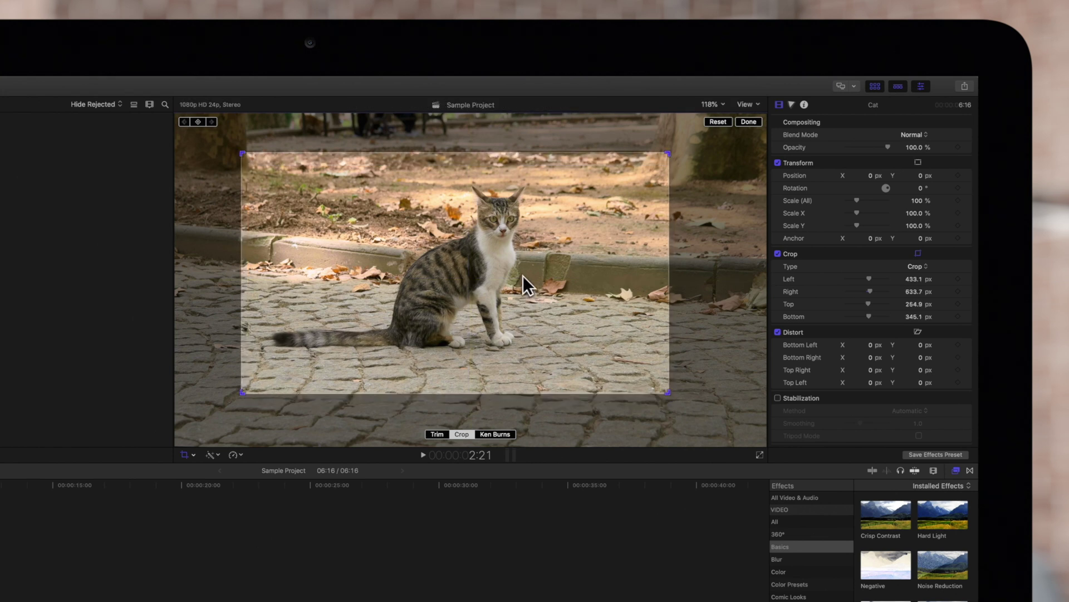
click(755, 123)
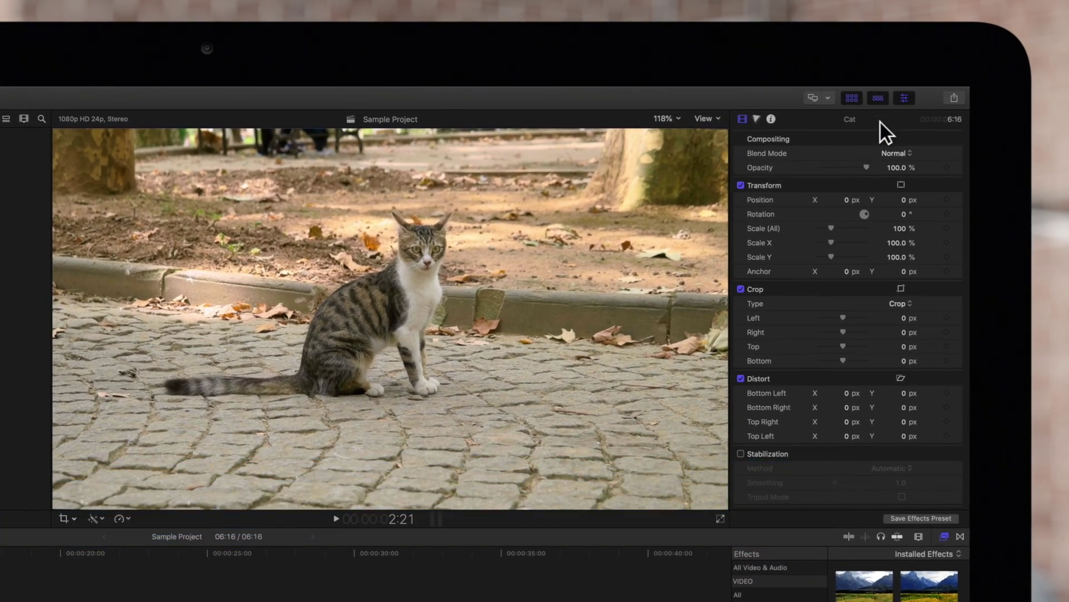
- Toggle the Inspector off and on, set Crop Type to Trim, and trim the left edge
click(904, 98)
click(908, 100)
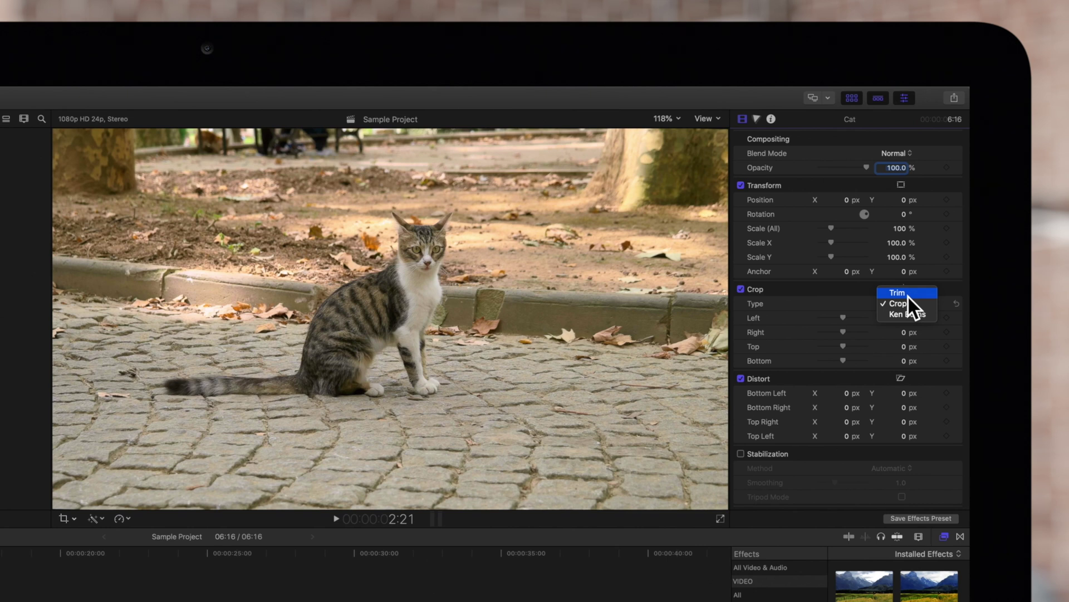
click(908, 295)
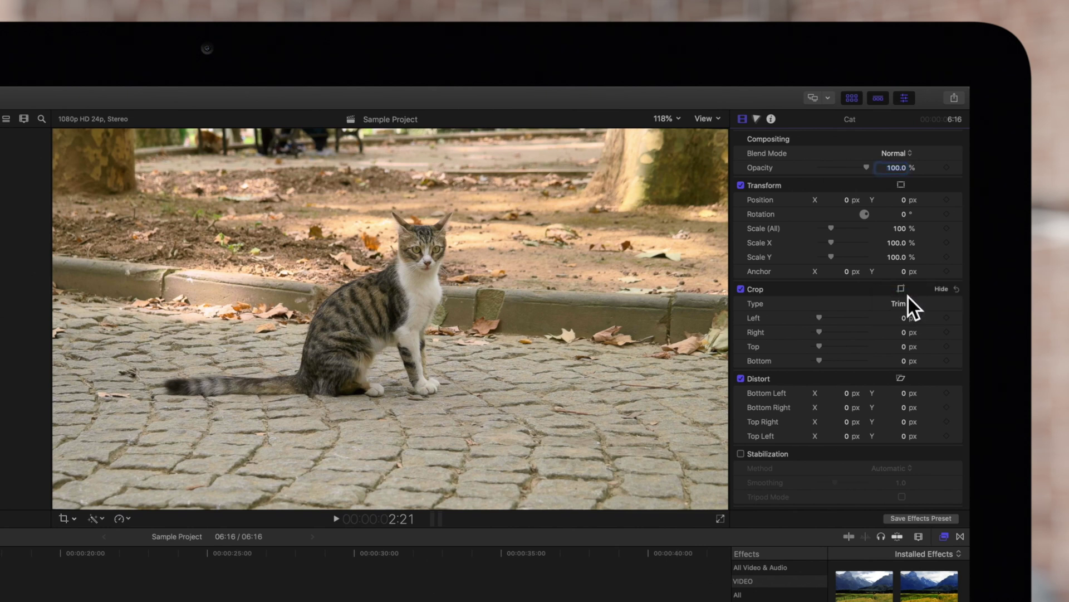
mouse_move(820, 319)
mouse_down()
mouse_move(833, 323)
mouse_move(845, 365)
mouse_move(831, 365)
mouse_up()
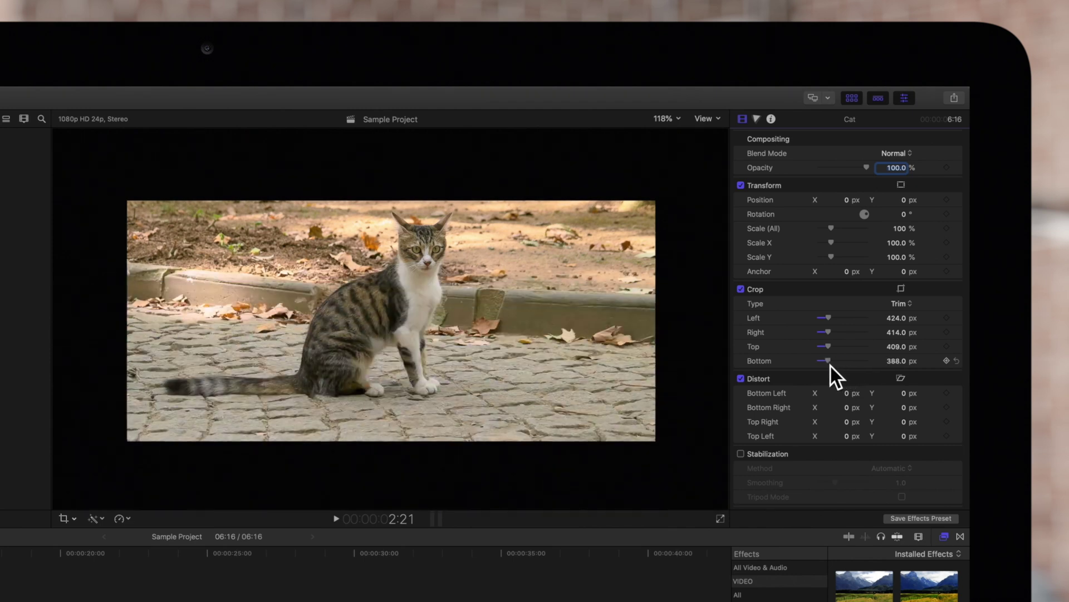
- Set Crop Type to Crop, push the Left value negative, then reset Left to 0
click(897, 303)
click(899, 313)
mouse_move(899, 317)
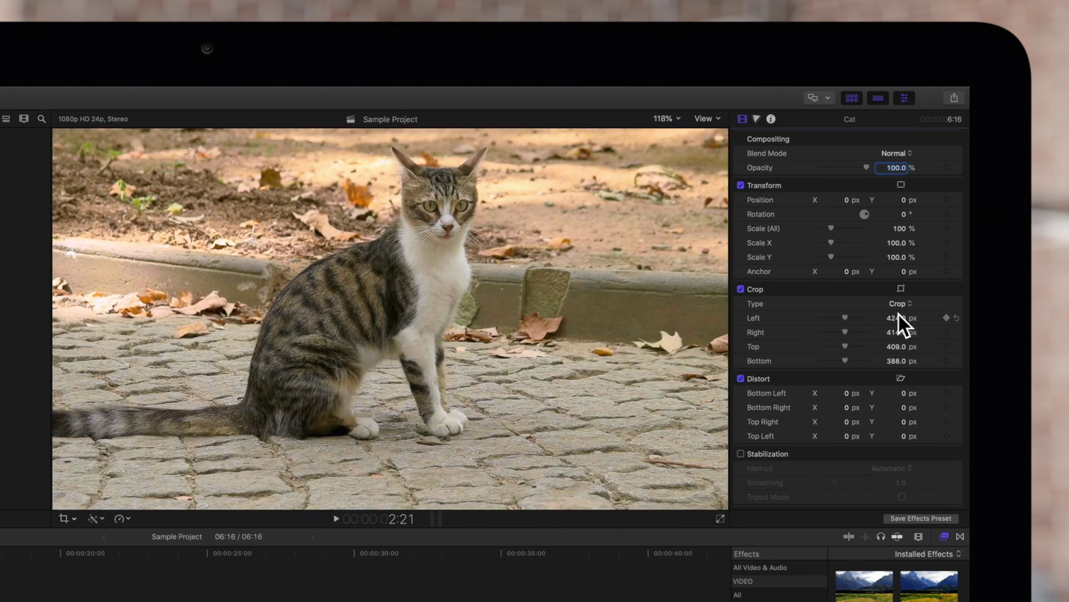
mouse_move(847, 320)
mouse_down()
mouse_move(838, 321)
mouse_move(853, 336)
mouse_move(849, 366)
mouse_up()
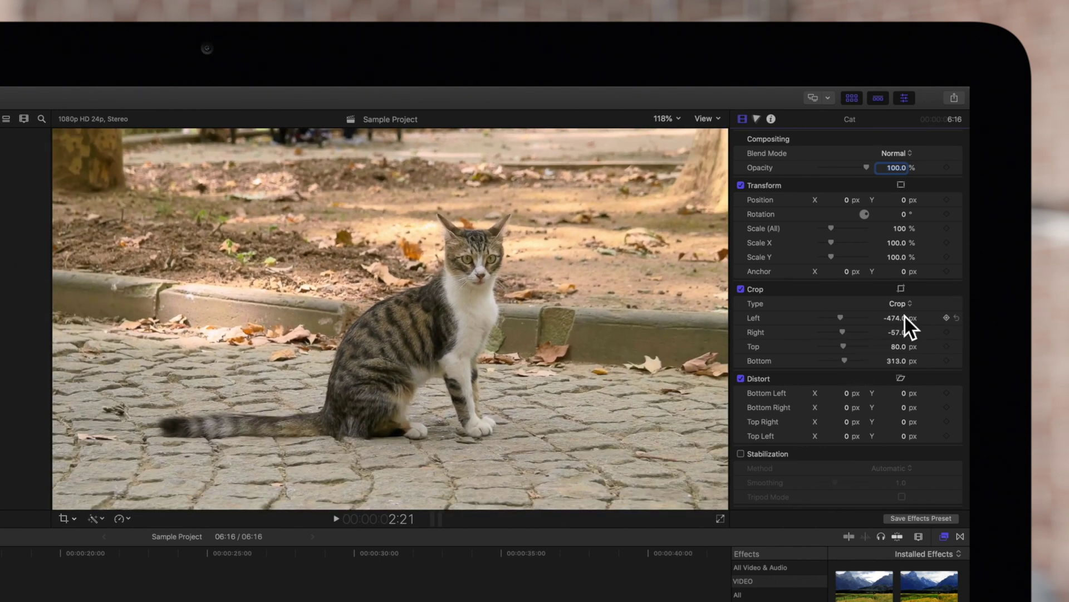
click(958, 319)
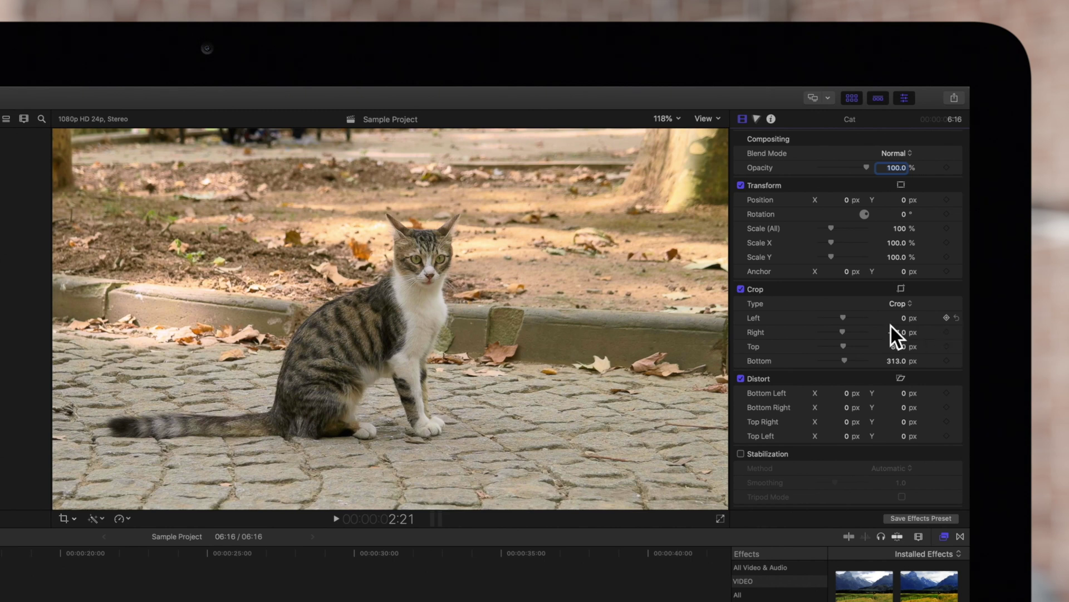
click(741, 290)
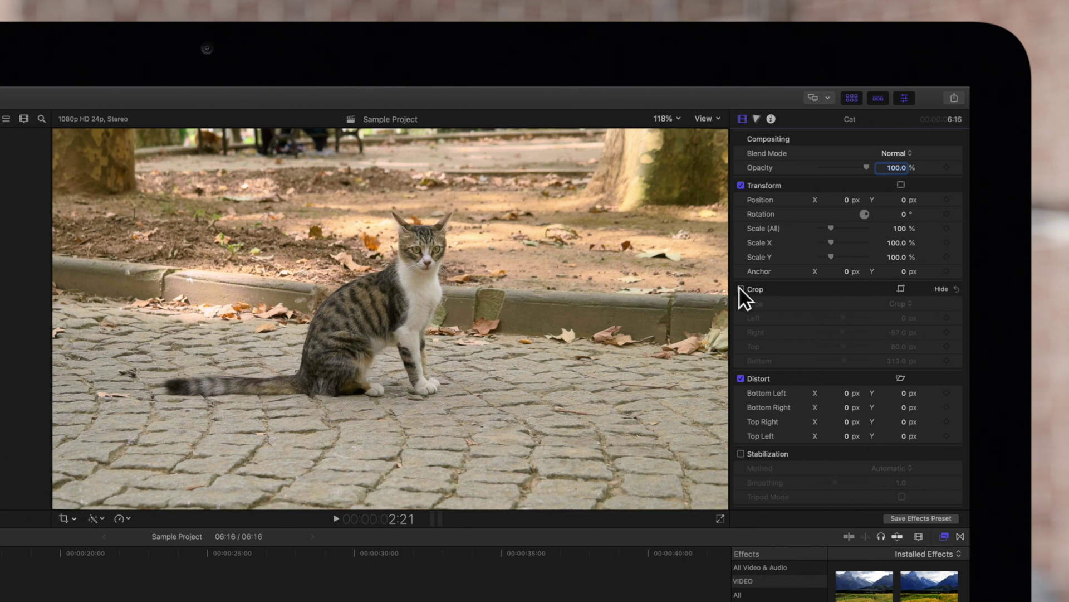
click(741, 289)
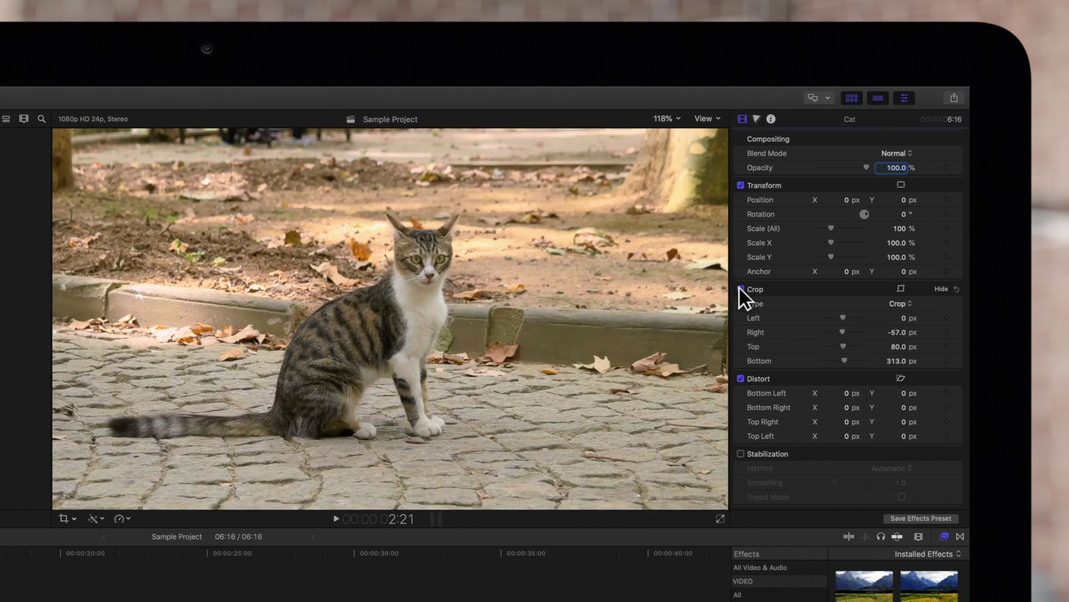